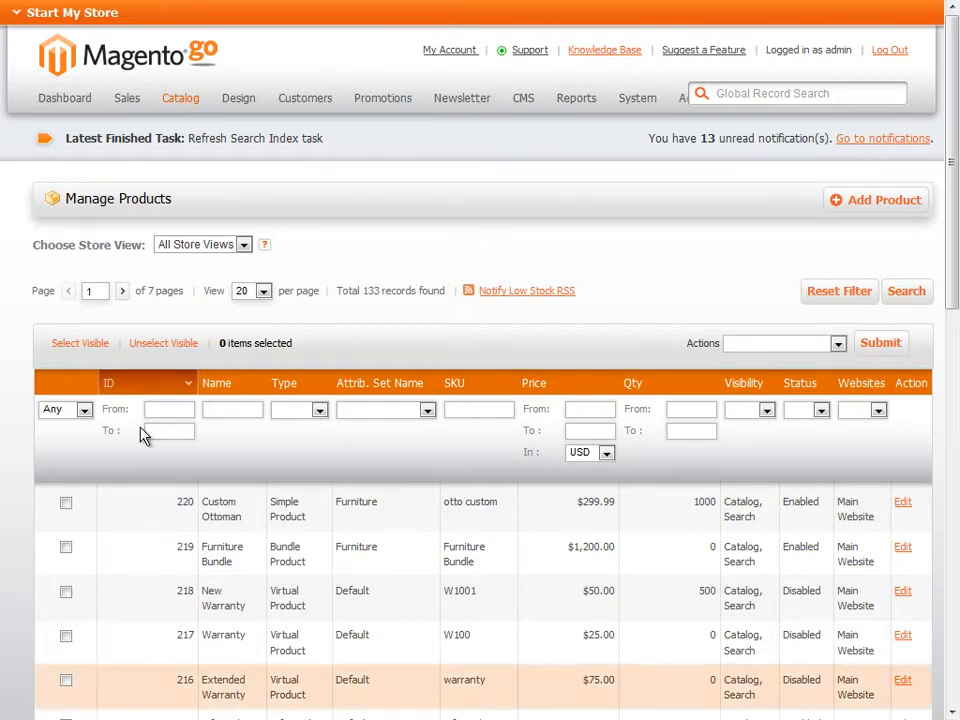
# Start a new product with the Default attribute set and the Bundle Product type
pyautogui.moveTo(184, 102)
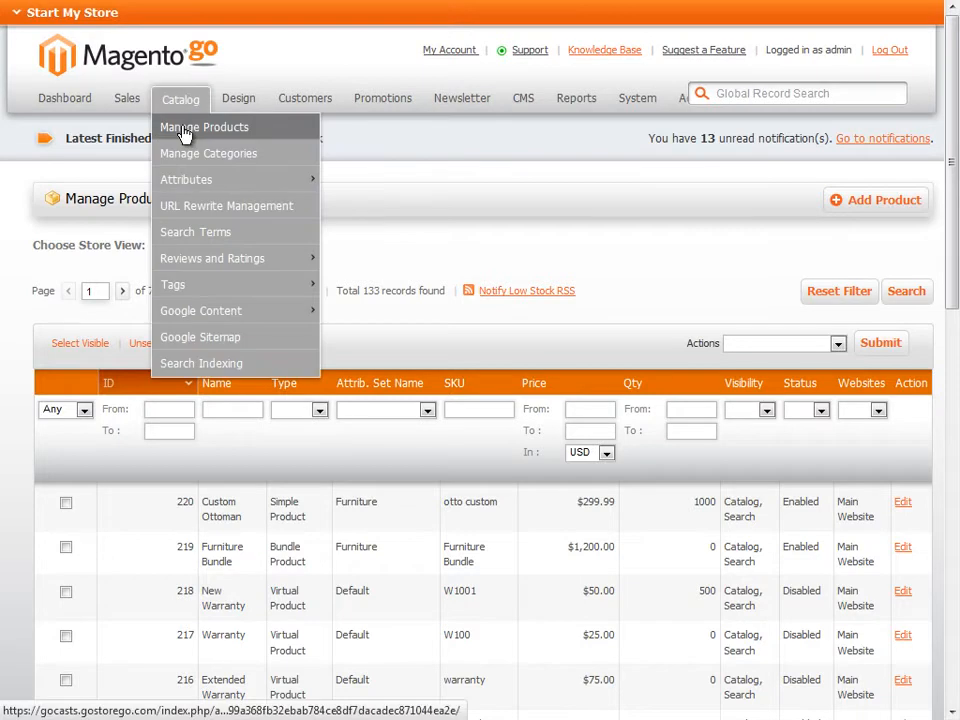
pyautogui.click(184, 128)
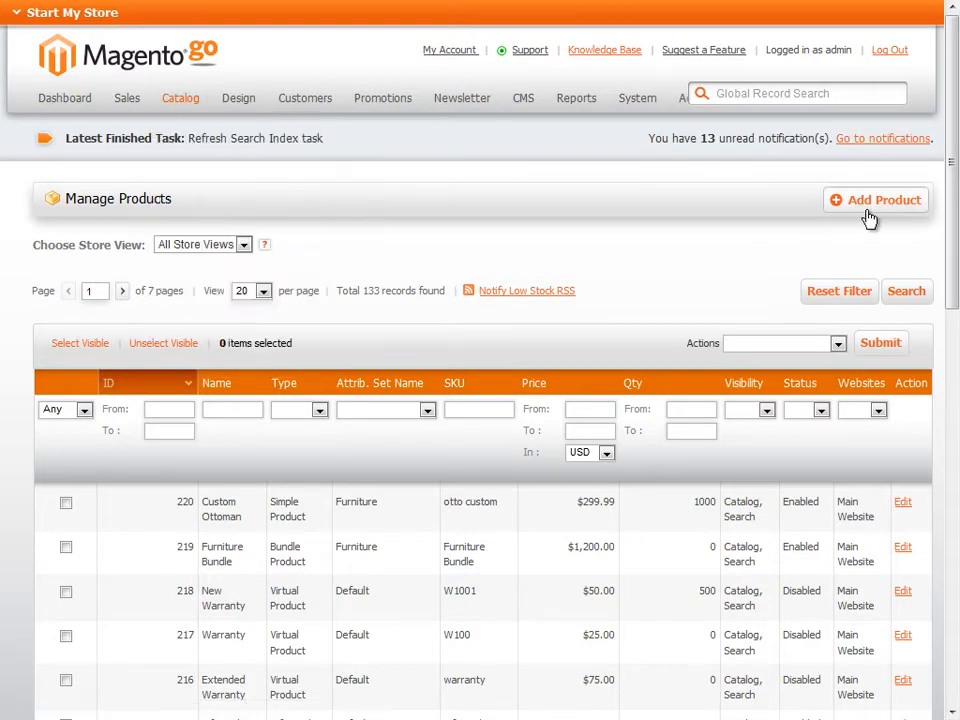
pyautogui.click(869, 212)
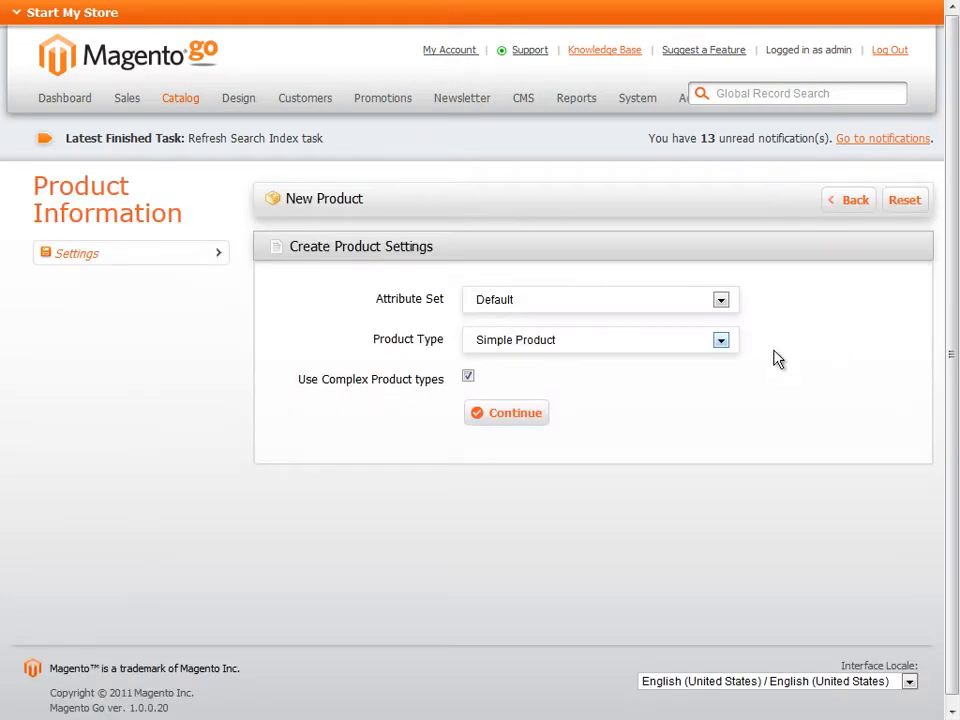
pyautogui.click(721, 342)
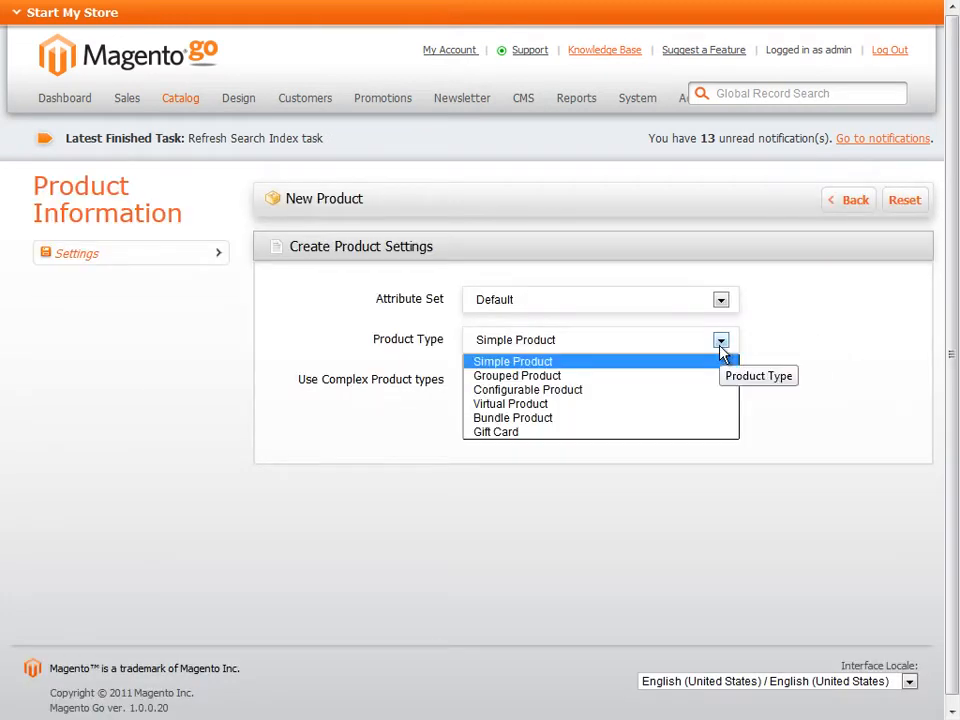
pyautogui.click(562, 419)
pyautogui.click(509, 420)
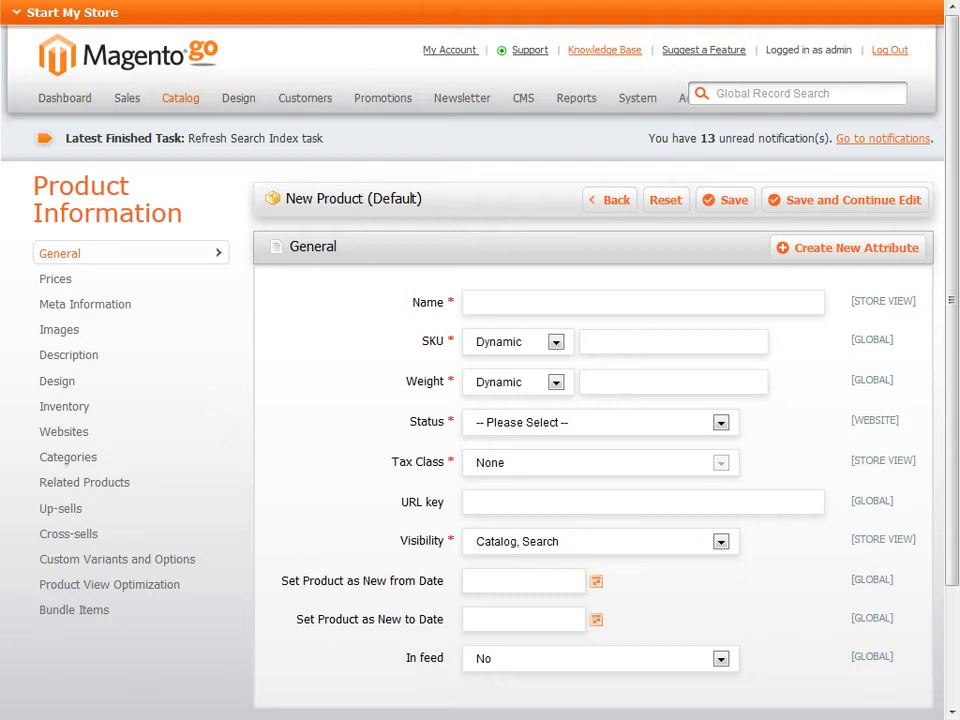
# Keep the new bundle's SKU and Weight types set to Dynamic
pyautogui.click(557, 344)
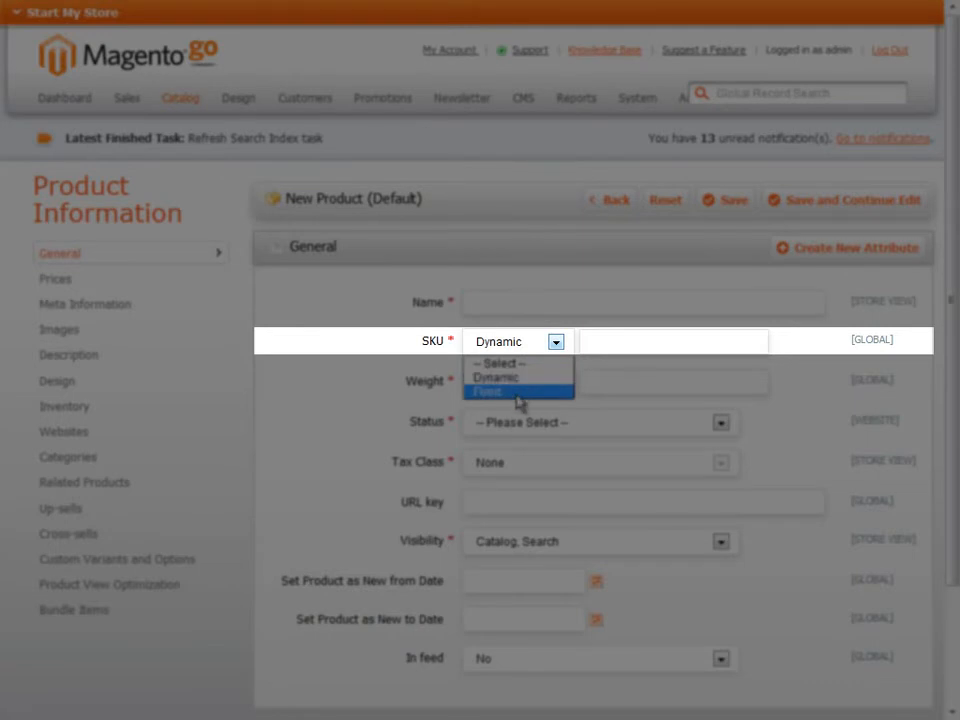
pyautogui.click(540, 378)
pyautogui.click(556, 385)
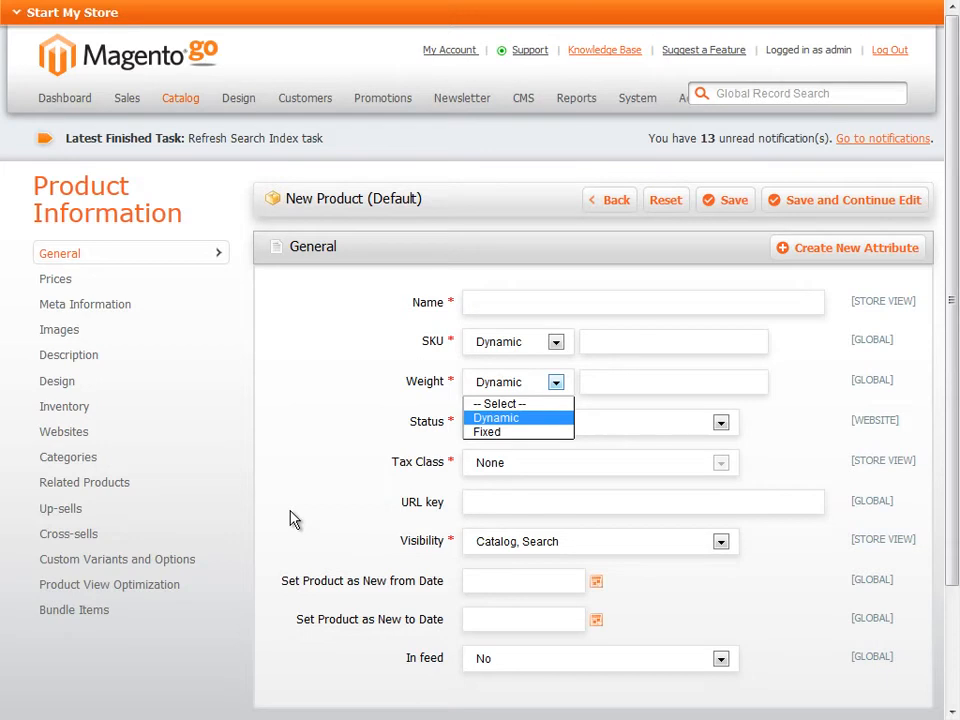
pyautogui.click(42, 289)
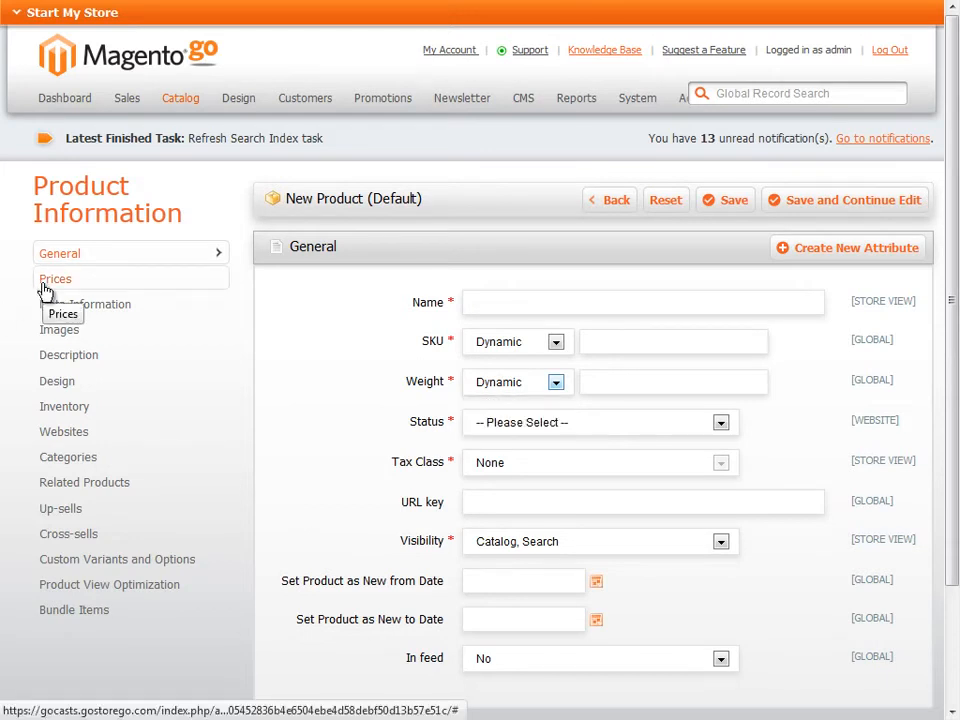
# Set the new bundle's price type to Fixed and choose its Price View option
pyautogui.click(45, 286)
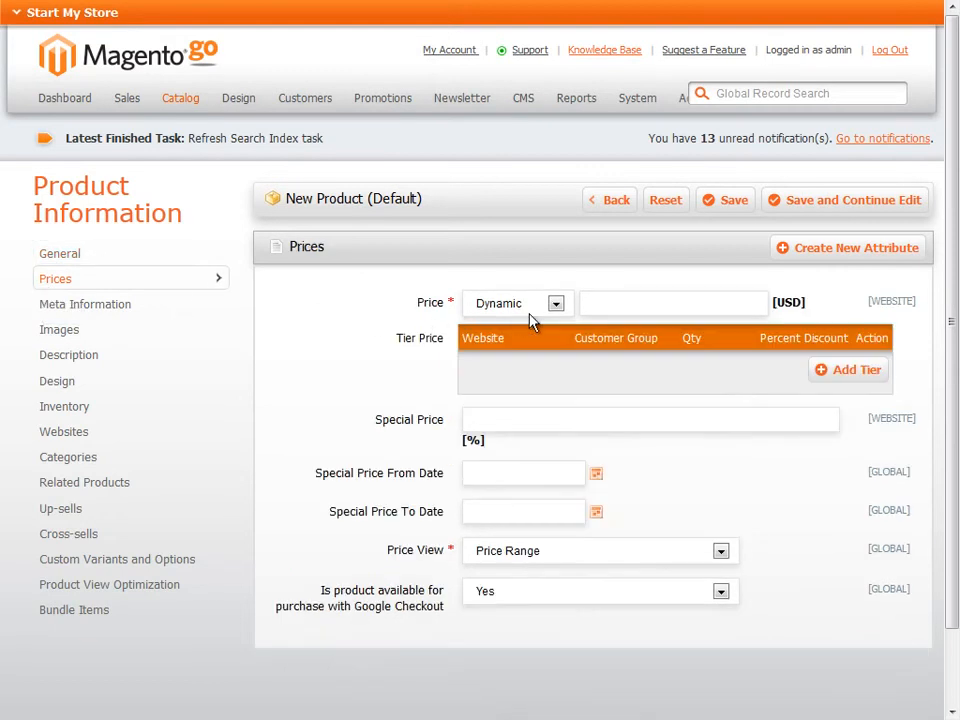
pyautogui.click(558, 306)
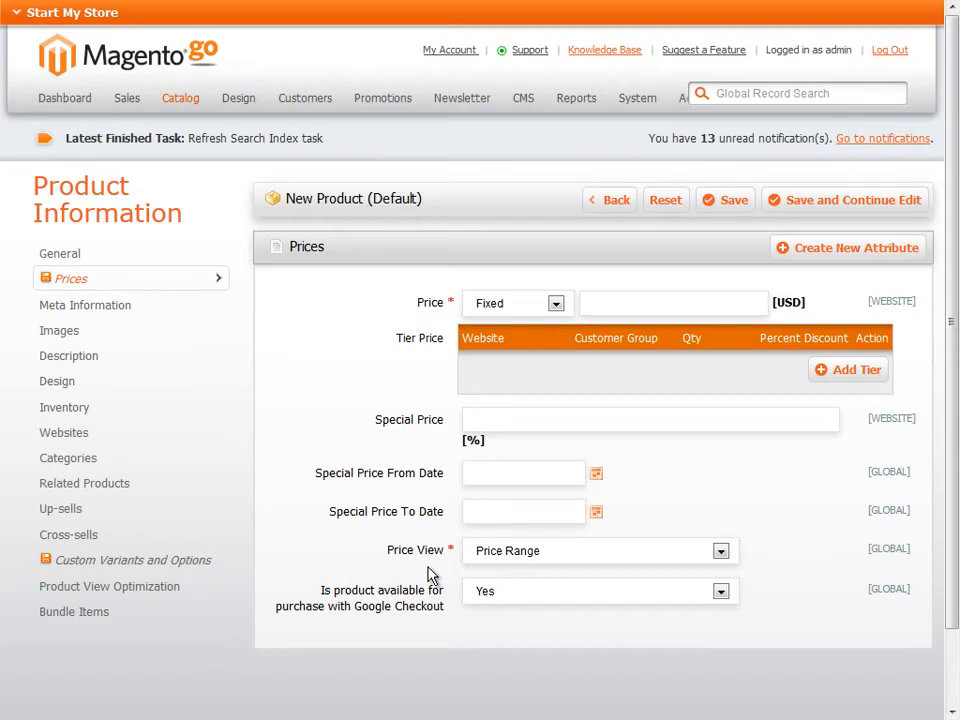
pyautogui.click(720, 552)
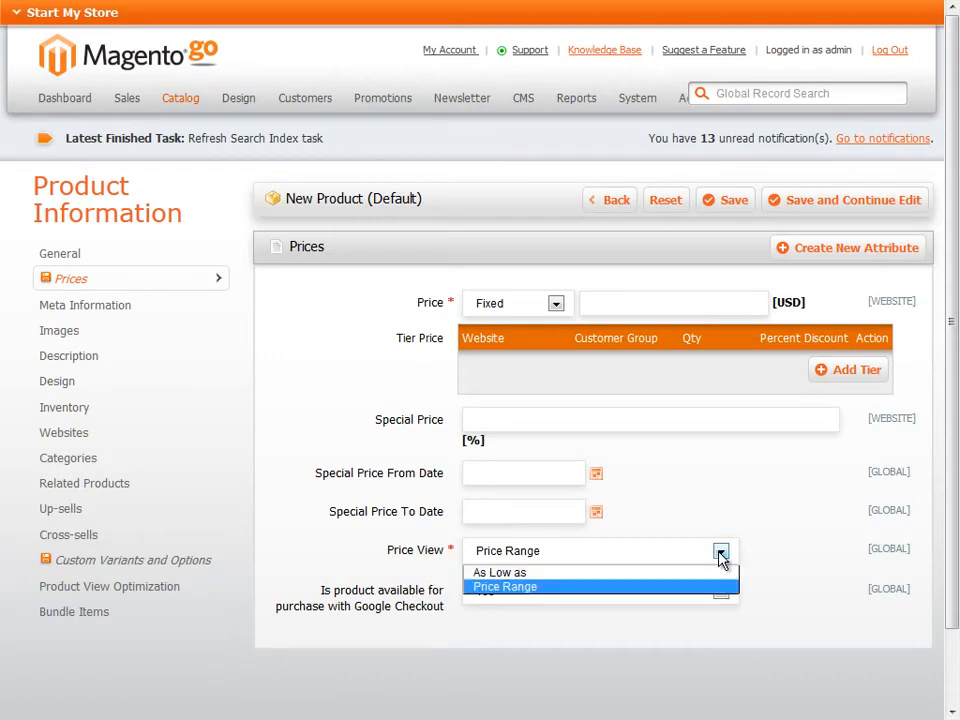
pyautogui.click(540, 585)
pyautogui.press('Up')
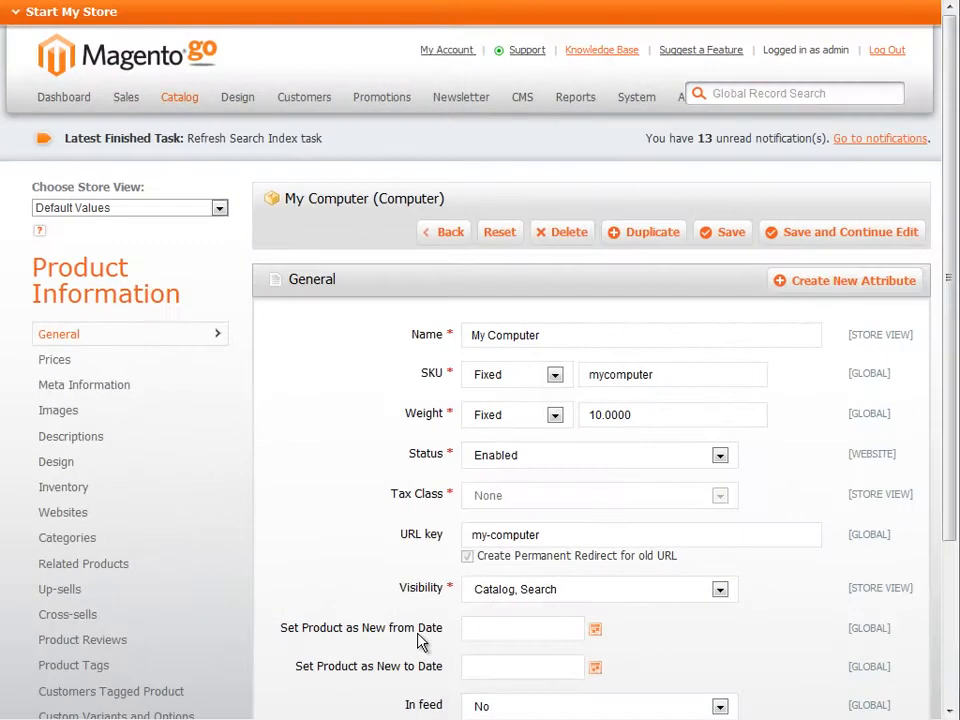
# Open the bundle items of the My Computer product and set Ship Bundle Items to Separately
pyautogui.moveTo(949, 339); pyautogui.dragTo(955, 435)
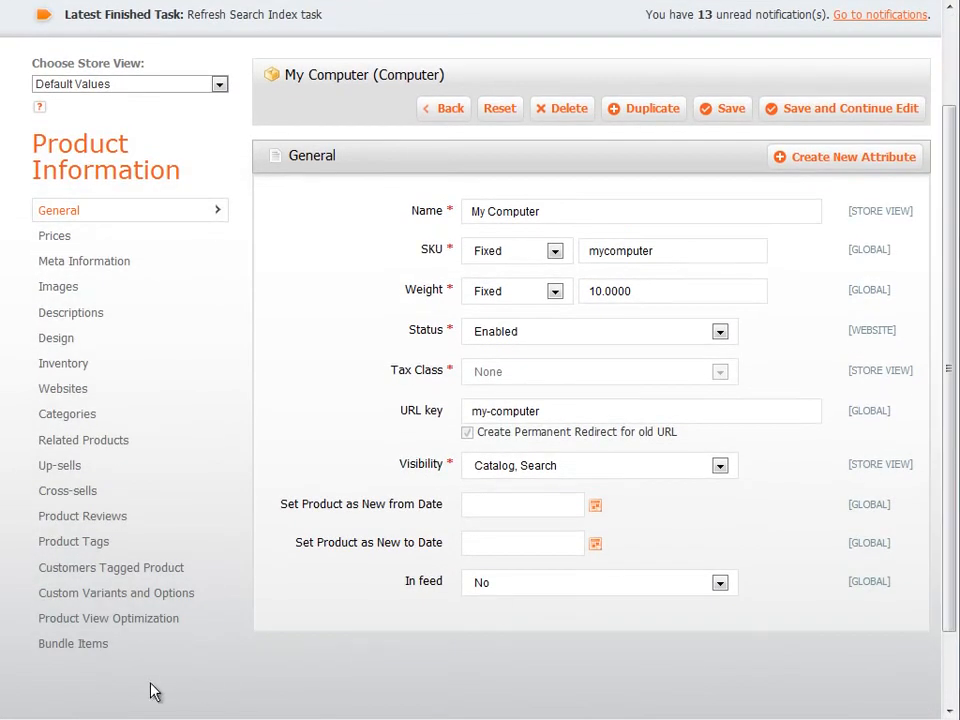
pyautogui.click(87, 652)
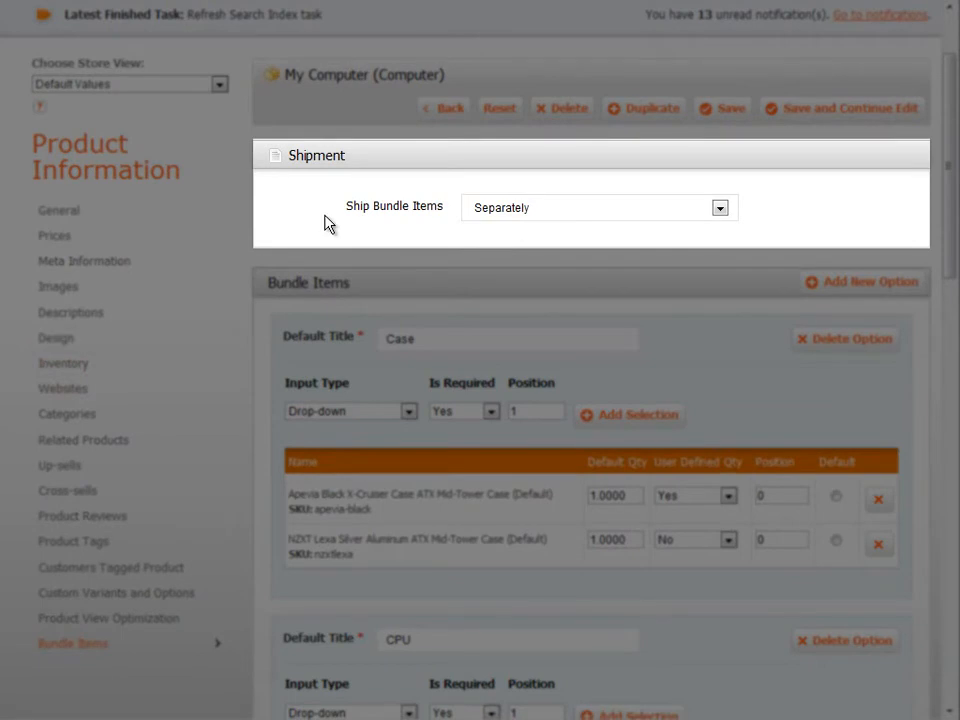
pyautogui.click(719, 208)
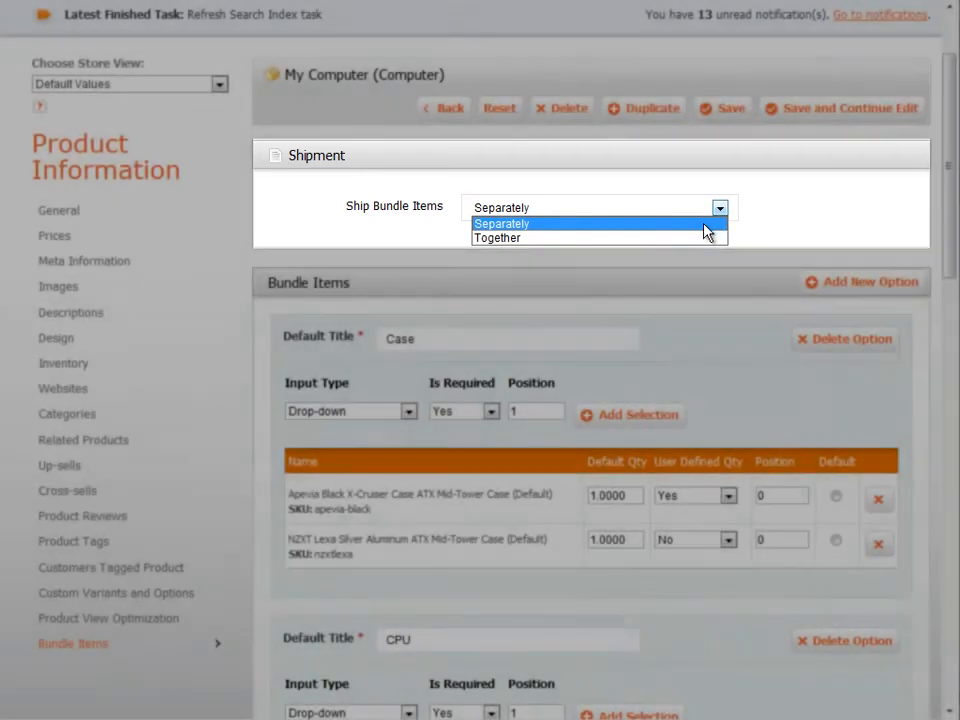
pyautogui.click(706, 224)
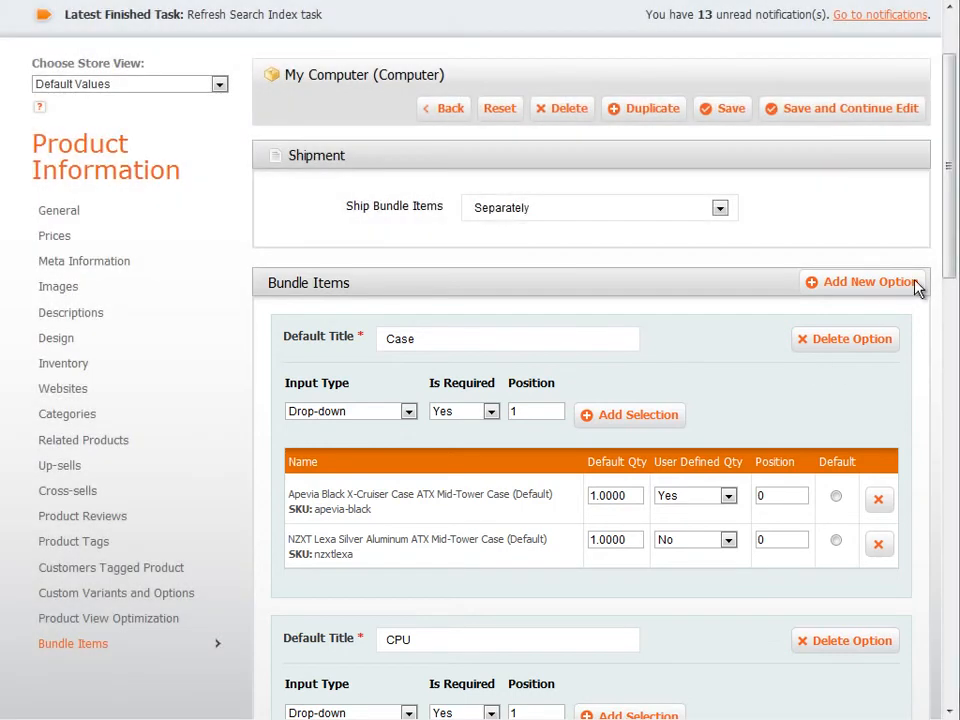
# Examine the existing bundle items and the input type choices of the Case option
pyautogui.moveTo(952, 262); pyautogui.dragTo(953, 360)
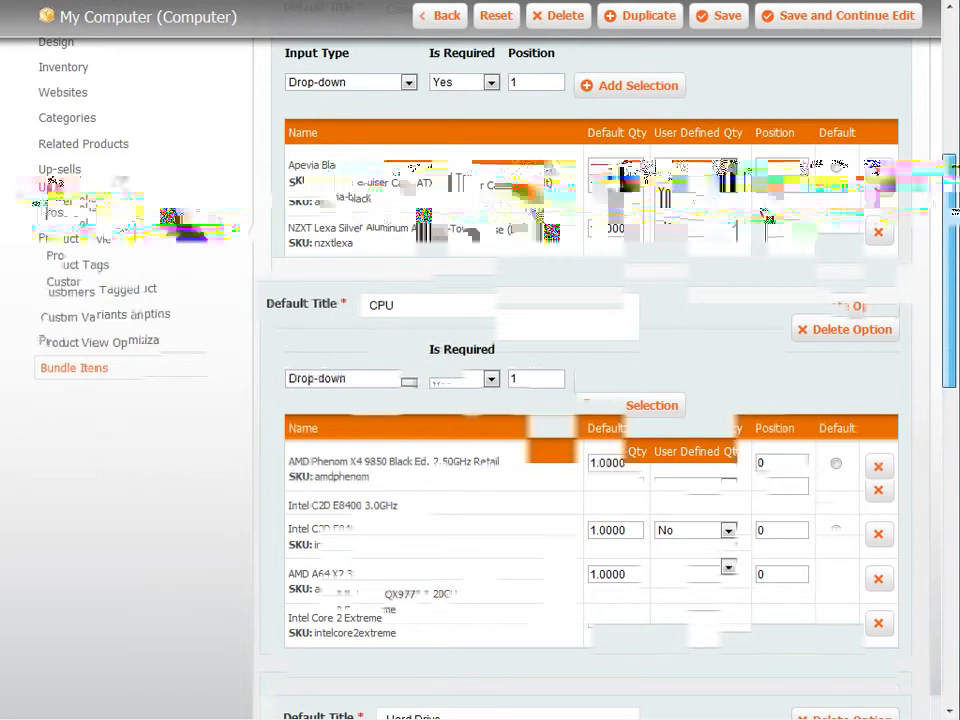
pyautogui.scroll(5, 495, 257)
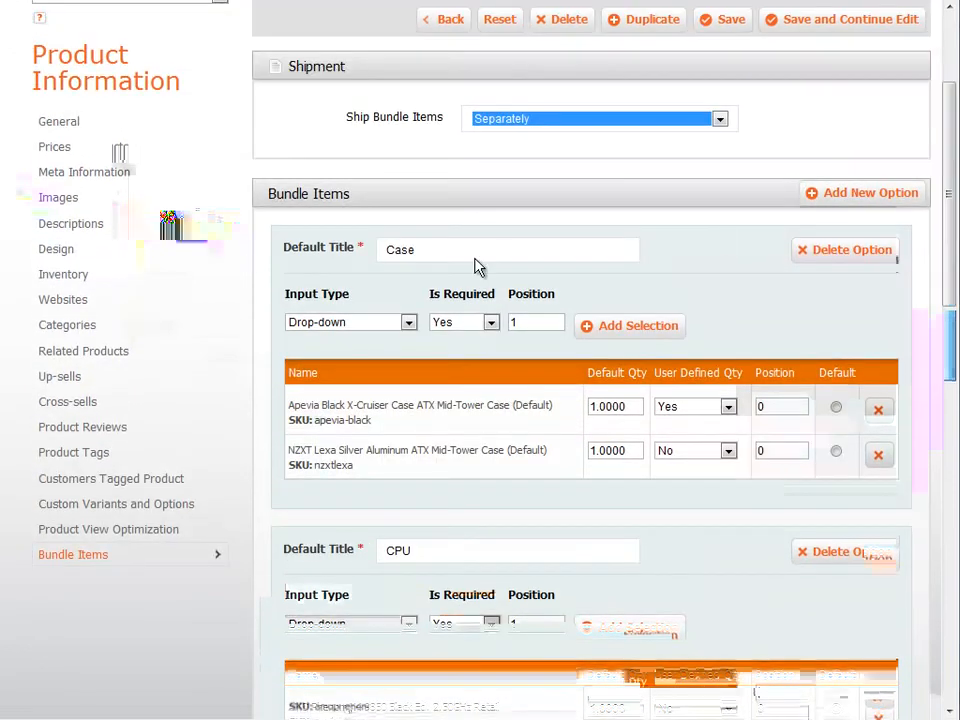
pyautogui.click(407, 324)
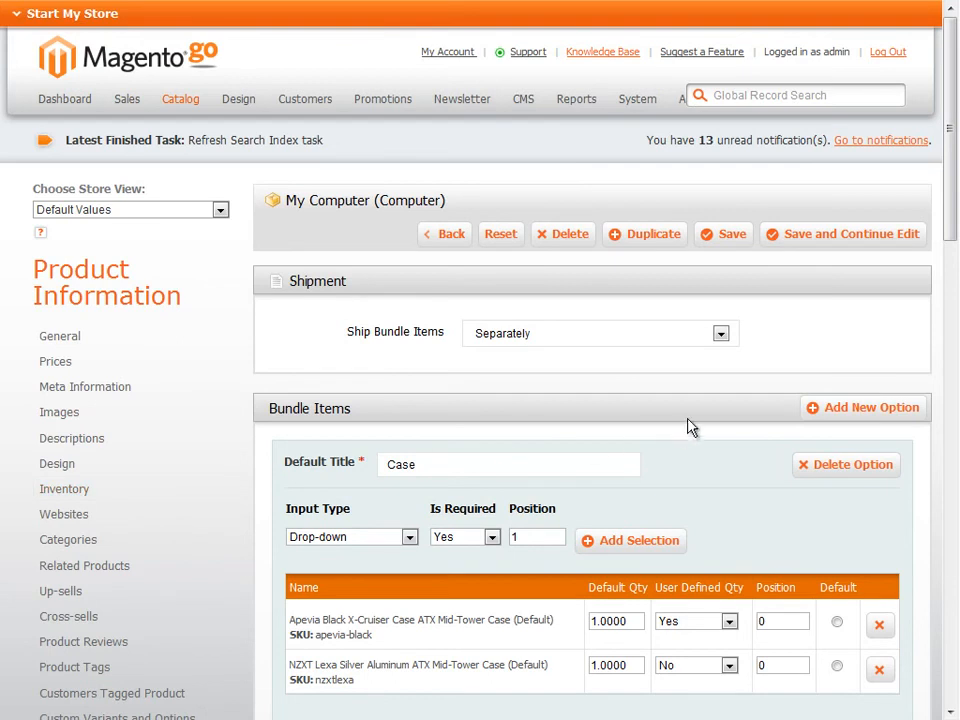
# Add a bundle option titled Warranty with the Checkbox input type and make it not required
pyautogui.click(843, 412)
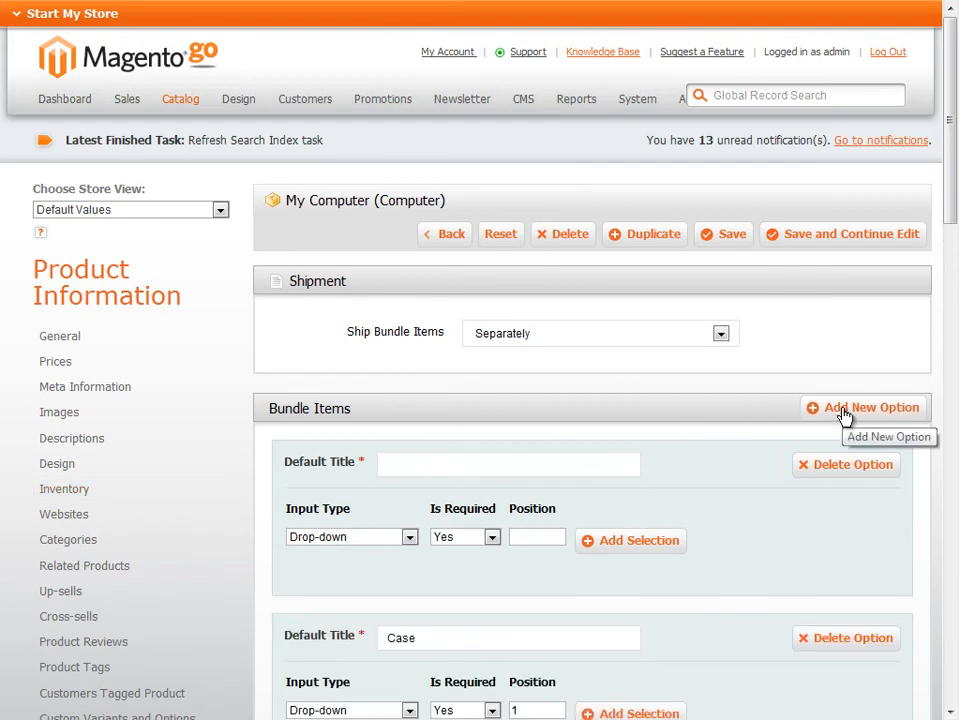
pyautogui.click(422, 471)
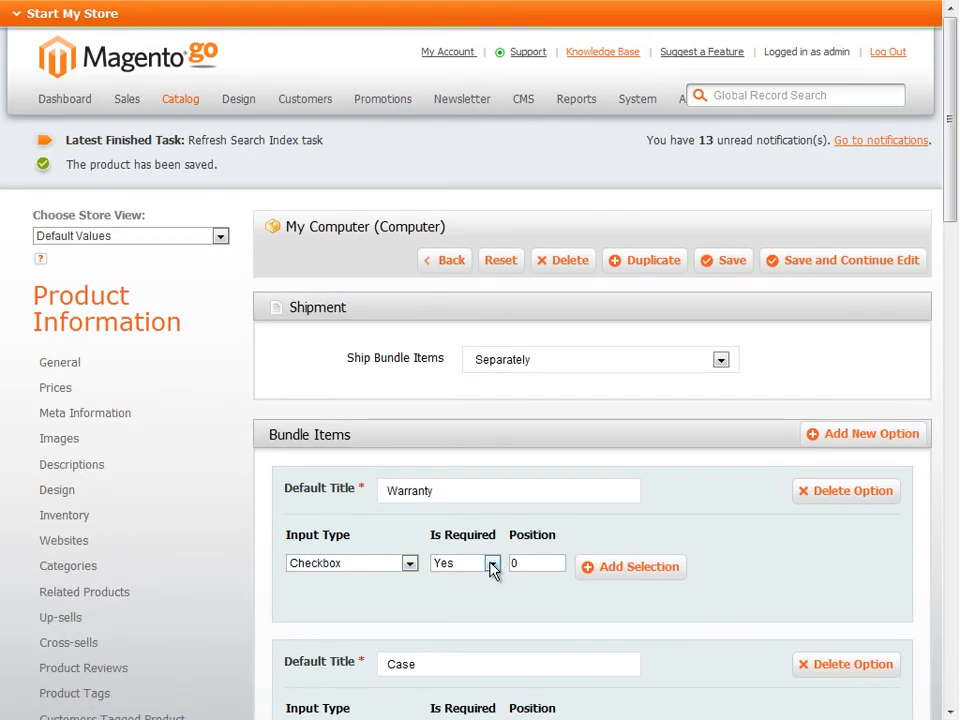
pyautogui.click(492, 564)
pyautogui.click(476, 596)
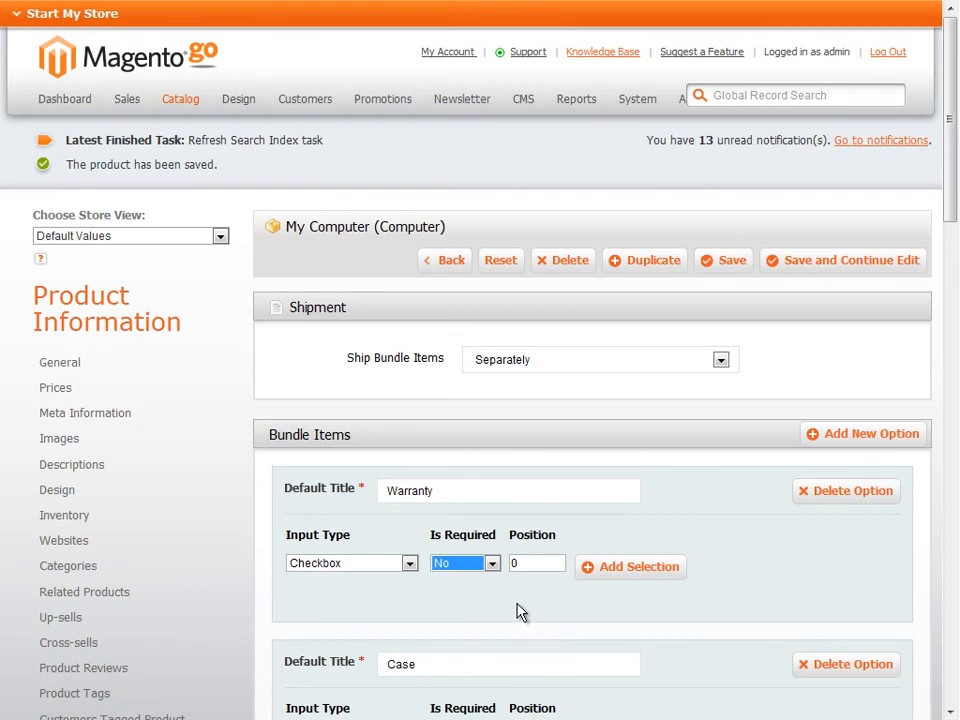
pyautogui.click(627, 597)
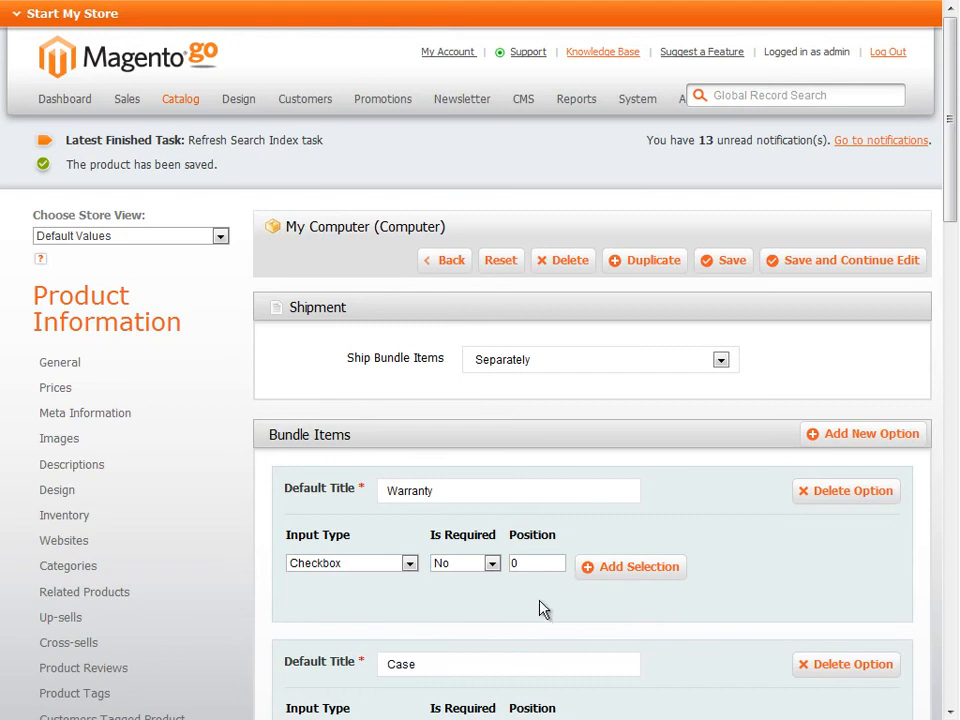
# Search for products to add to the Warranty option, filtered by the Warranties attribute set
pyautogui.click(622, 570)
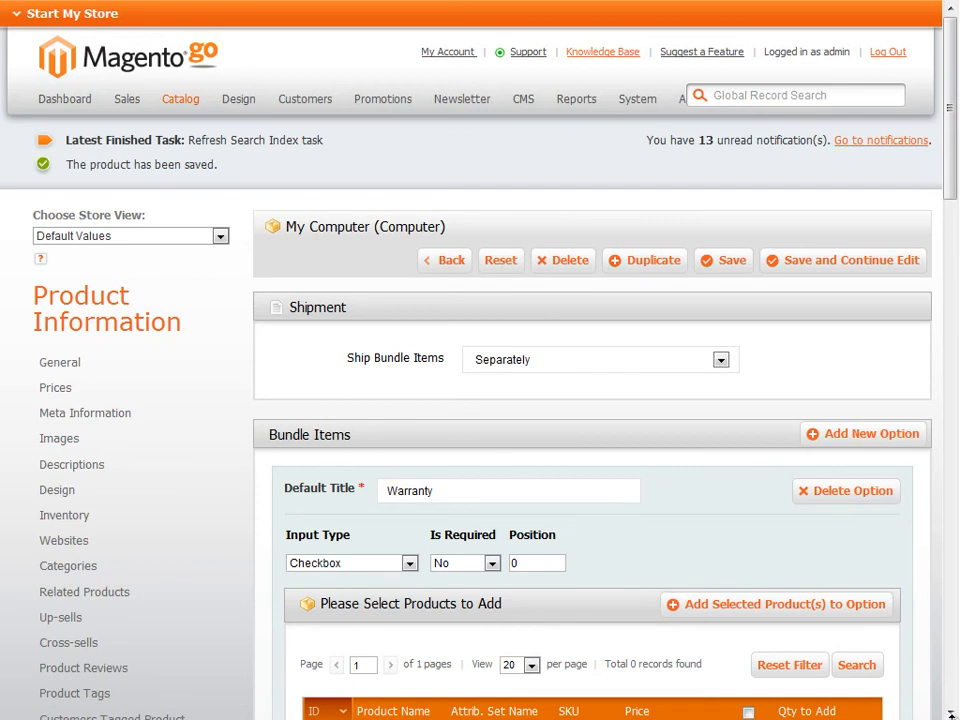
pyautogui.moveTo(951, 714); pyautogui.dragTo(952, 712)
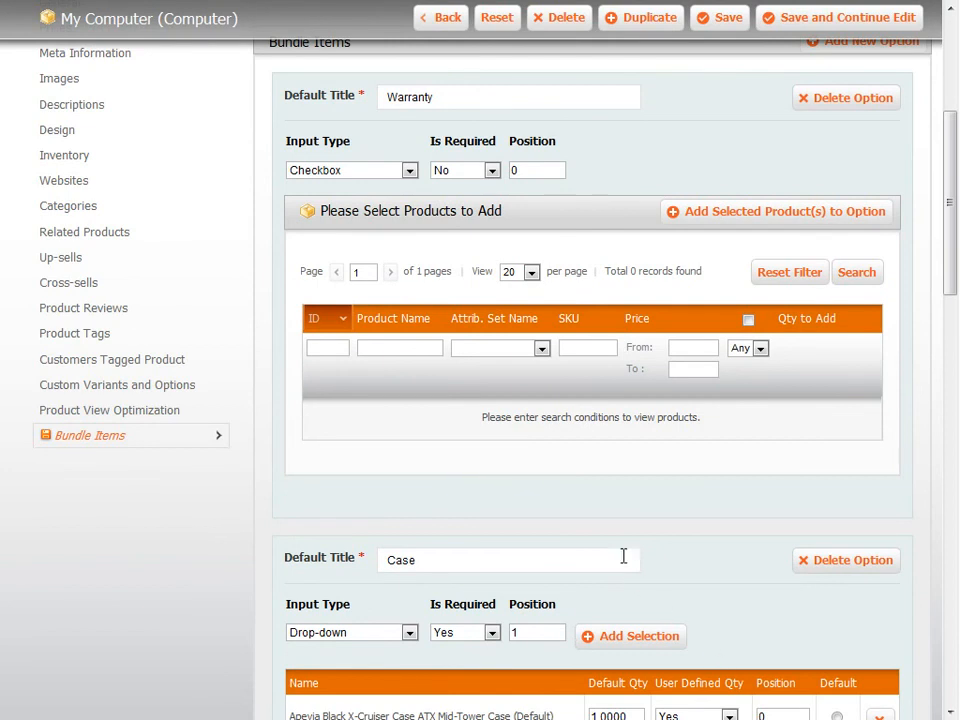
pyautogui.click(541, 347)
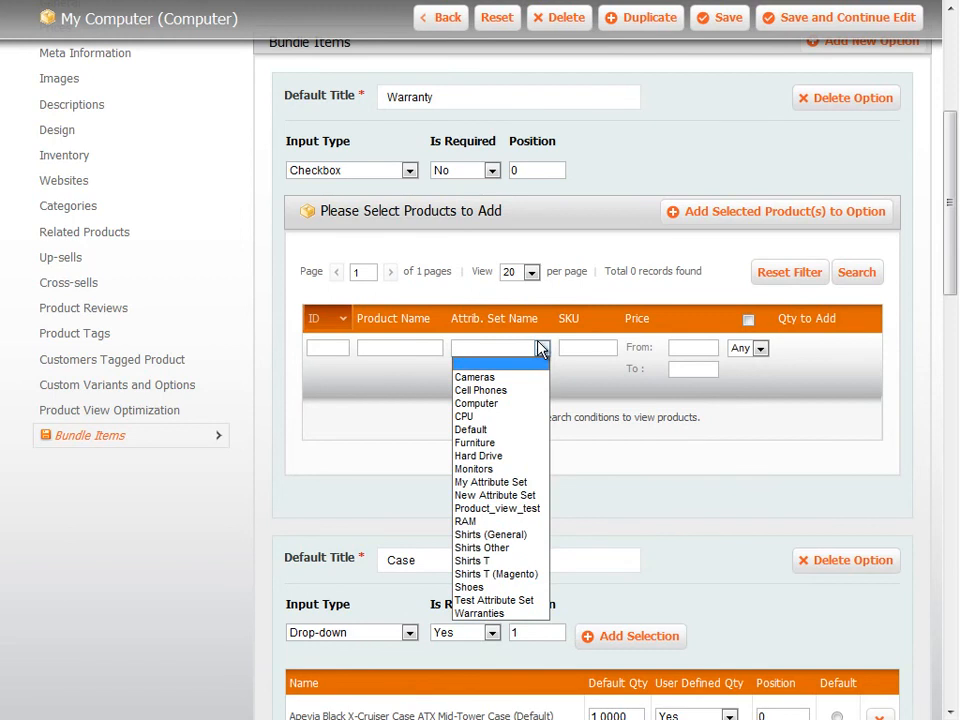
pyautogui.click(518, 625)
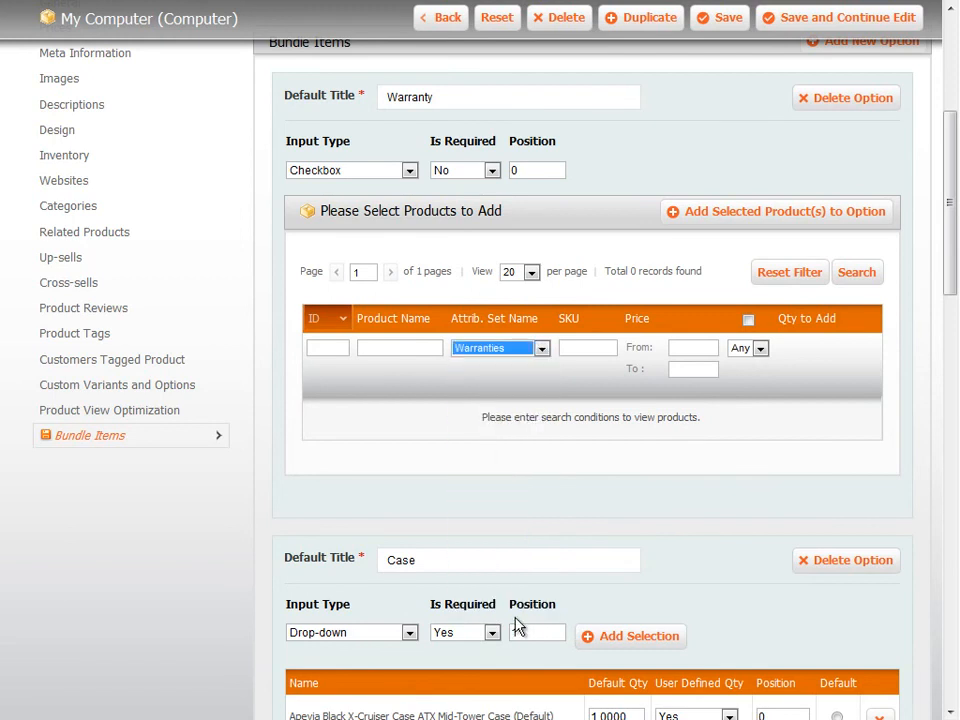
pyautogui.click(855, 277)
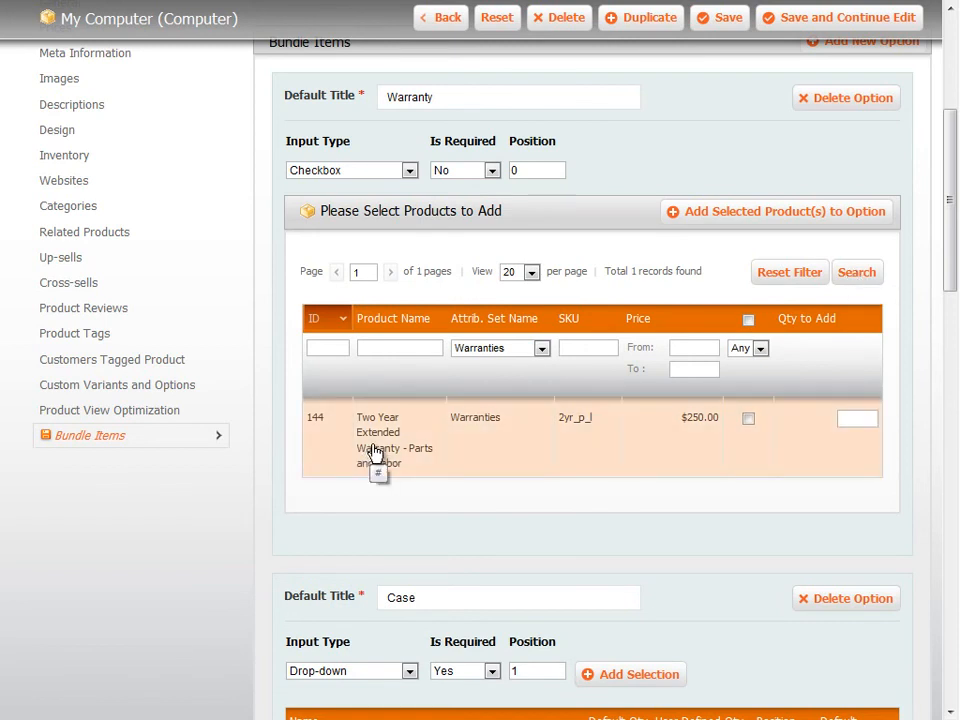
# Add Two Year Extended Warranty - Parts and Labor to the Warranty option with a default quantity of 1
pyautogui.click(749, 420)
pyautogui.click(855, 418)
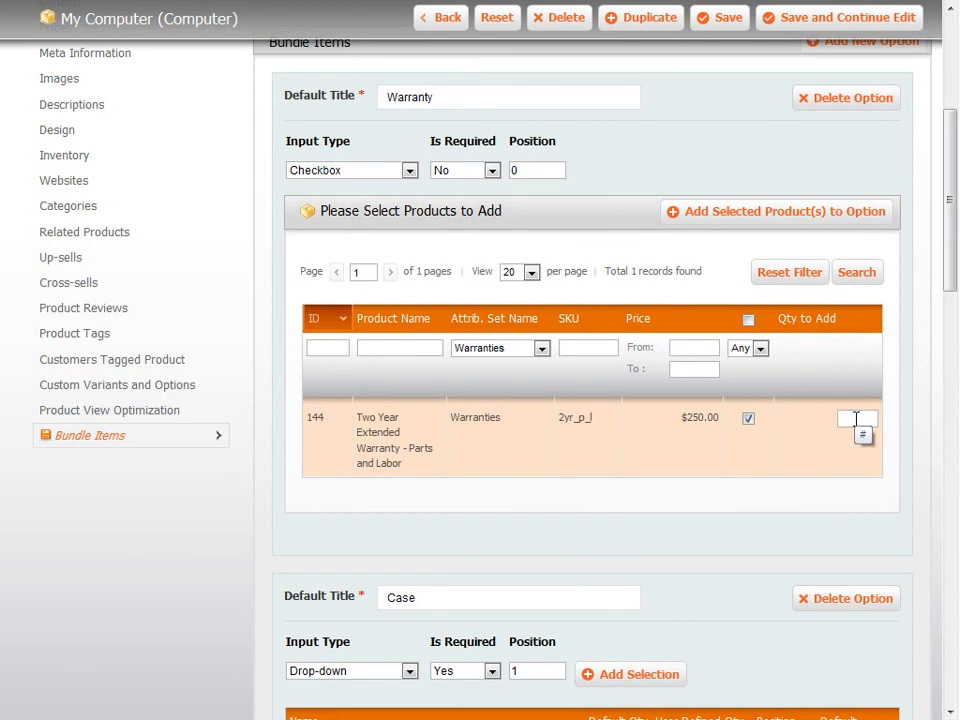
pyautogui.write('1')
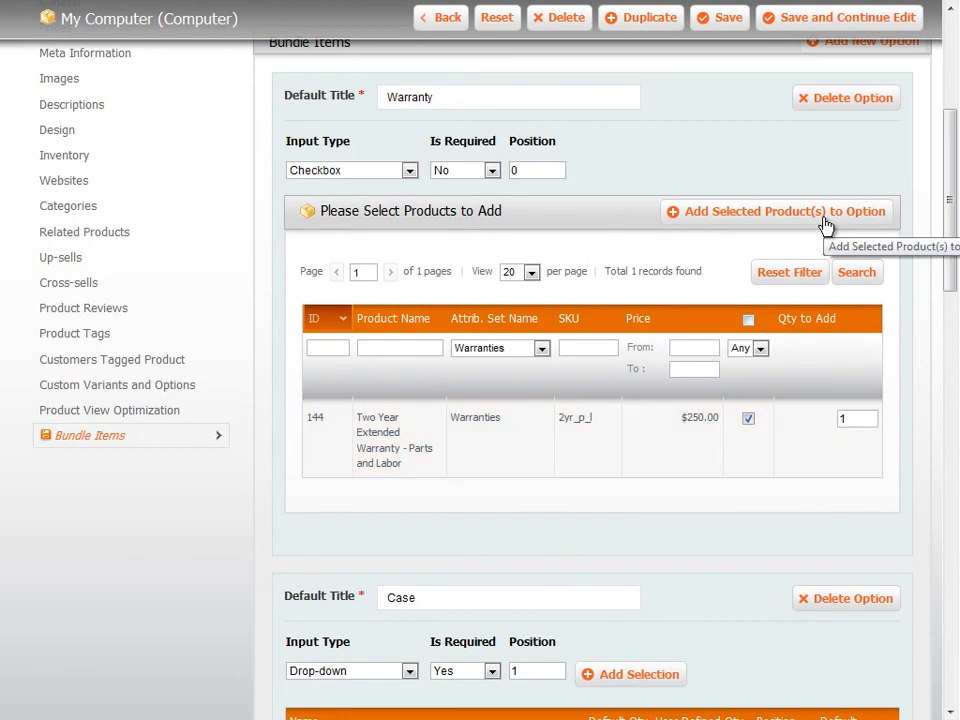
pyautogui.click(826, 213)
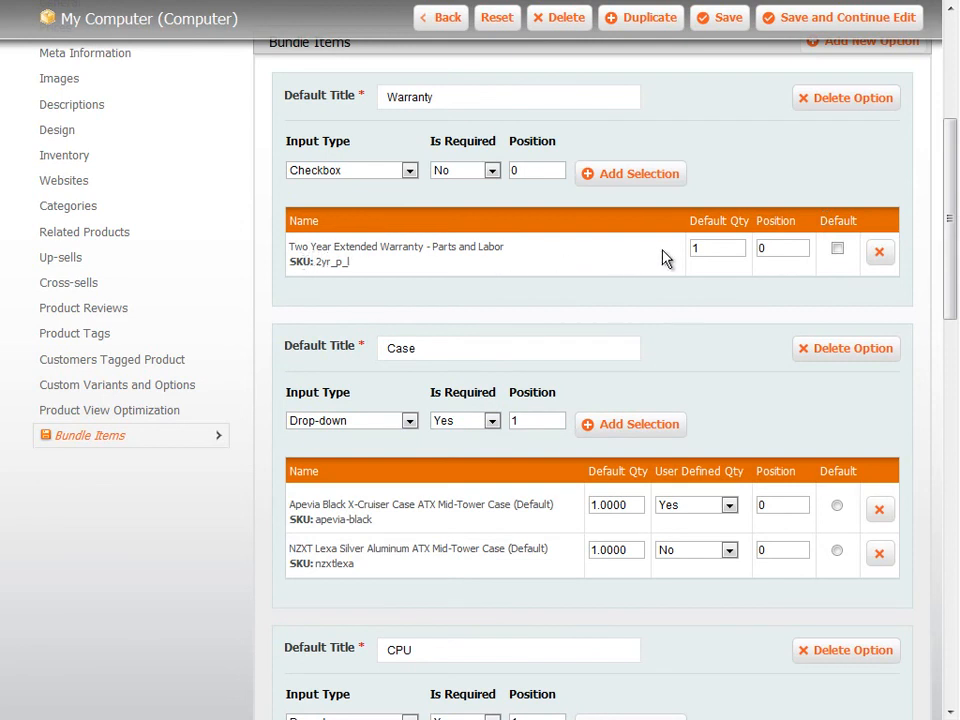
pyautogui.click(695, 252)
pyautogui.write('1')
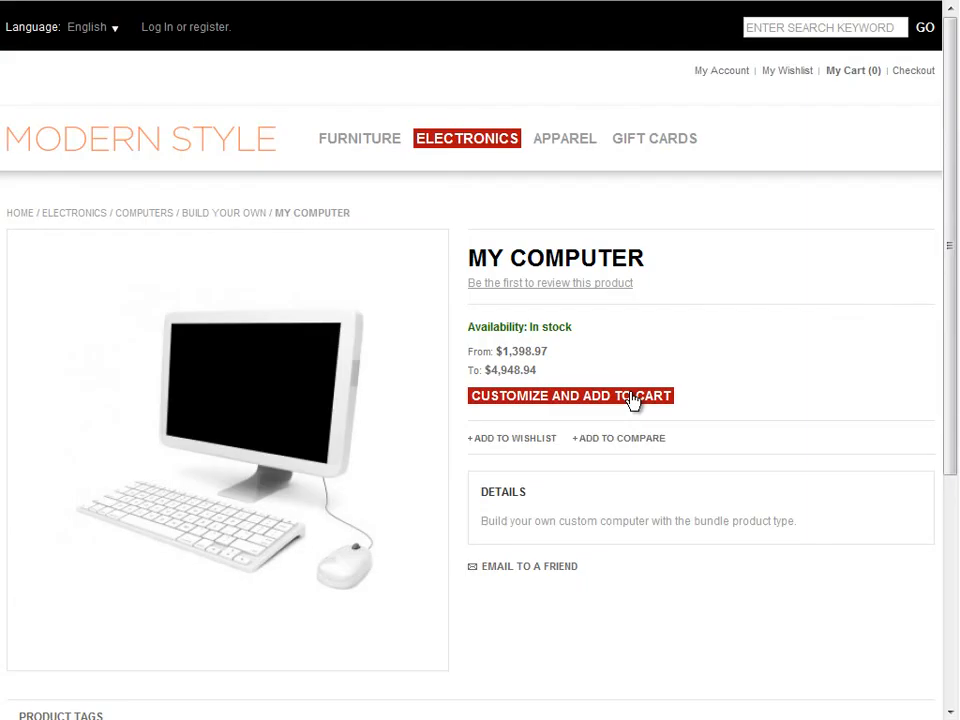
# Customize My Computer in the storefront with the two-year extended warranty, the NZXT Lexa Silver case and the Intel Core 2 Extreme QX9775 CPU
pyautogui.click(632, 398)
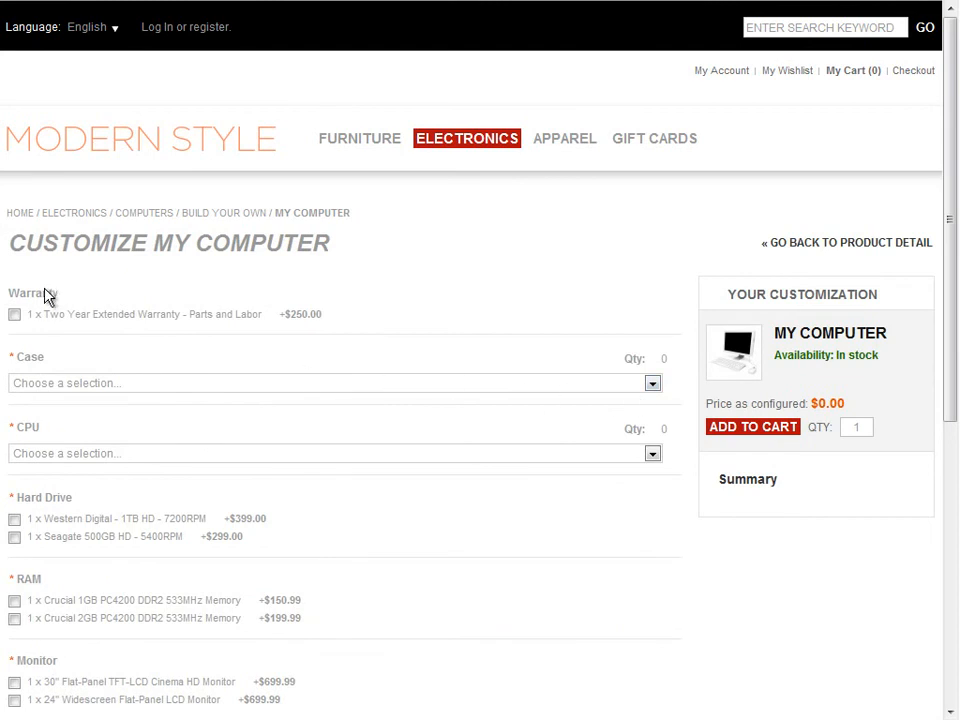
pyautogui.click(14, 314)
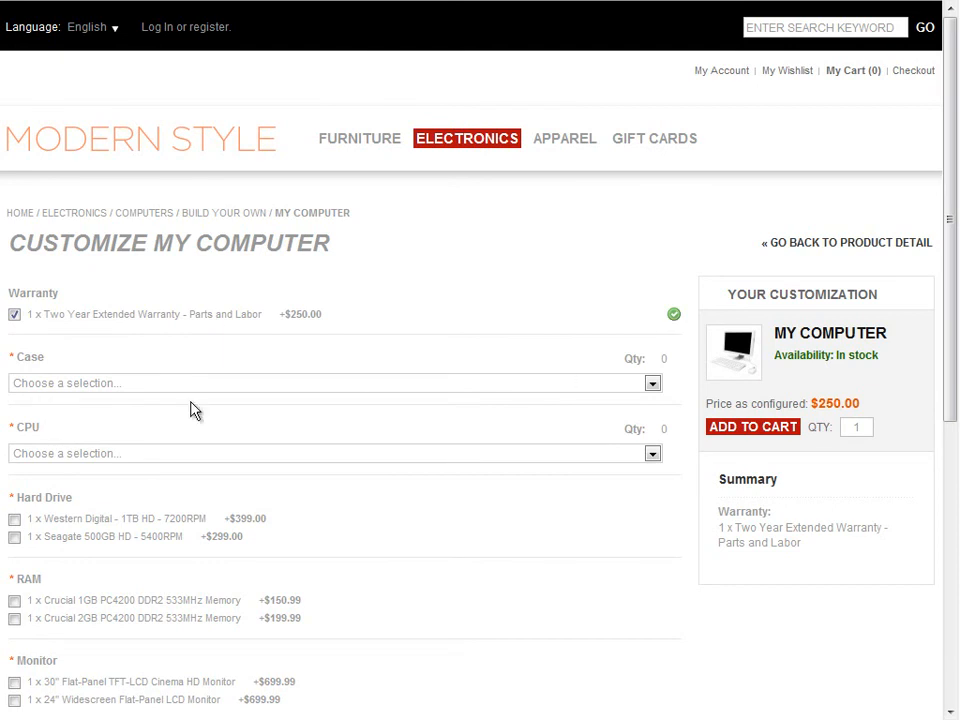
pyautogui.click(652, 385)
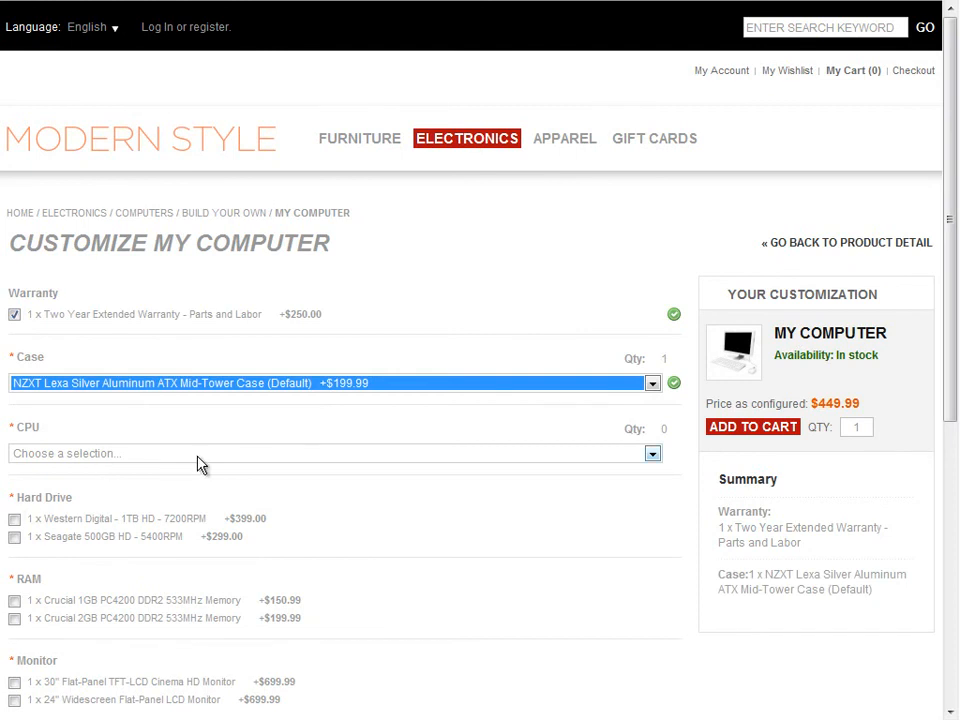
pyautogui.click(652, 454)
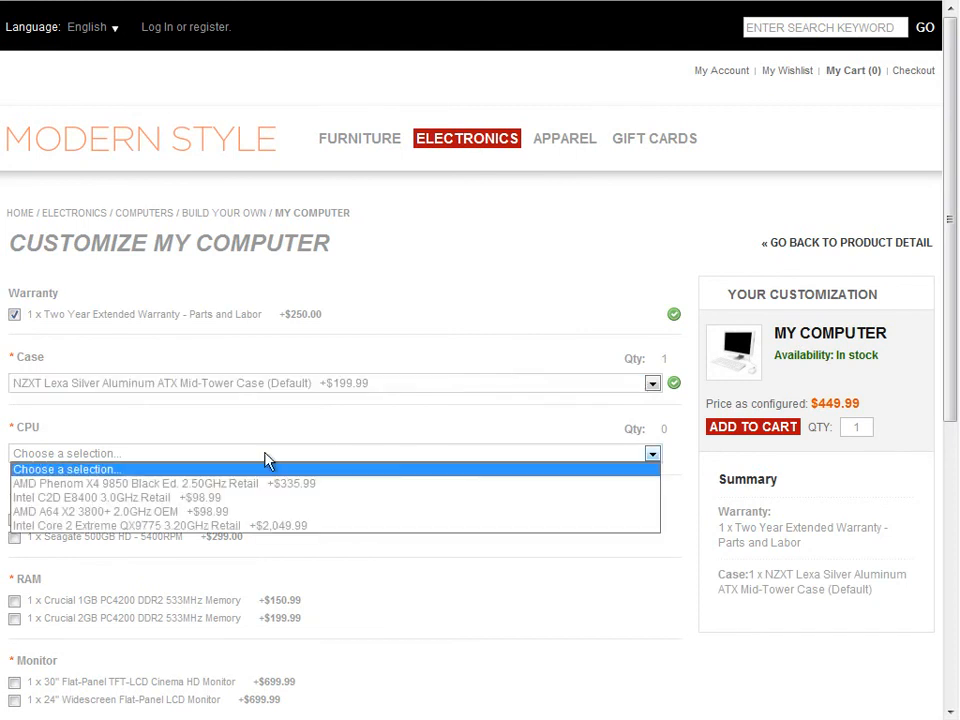
pyautogui.click(257, 526)
# Choose the Western Digital 1TB hard drive, Crucial 1GB memory and 30" Cinema HD monitor, and add the configured computer to the cart
pyautogui.click(14, 519)
pyautogui.click(14, 600)
pyautogui.click(128, 686)
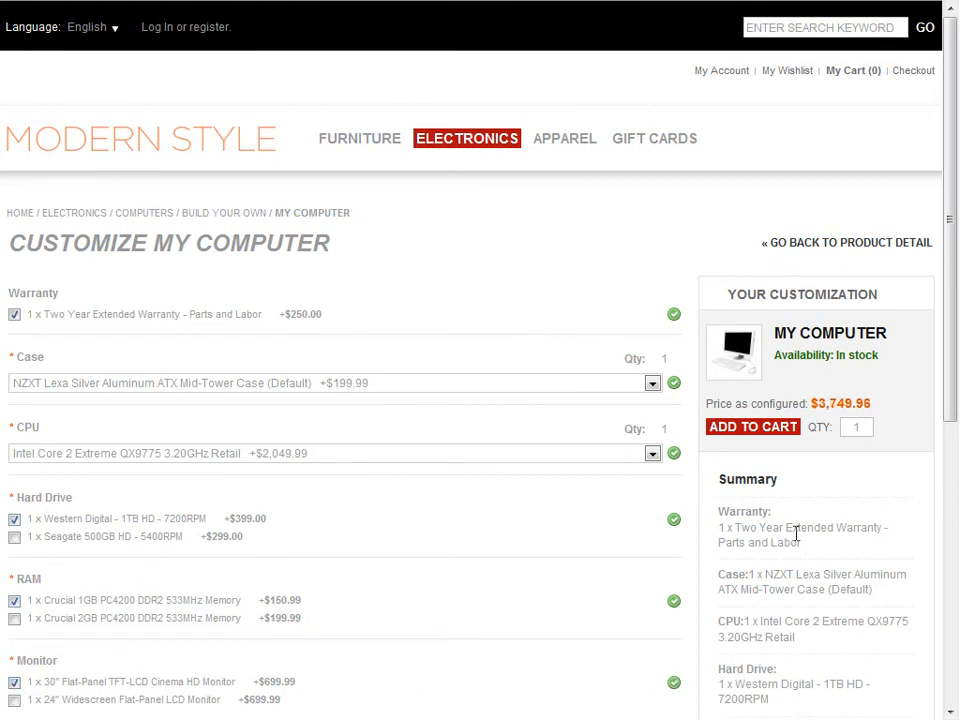
pyautogui.click(764, 436)
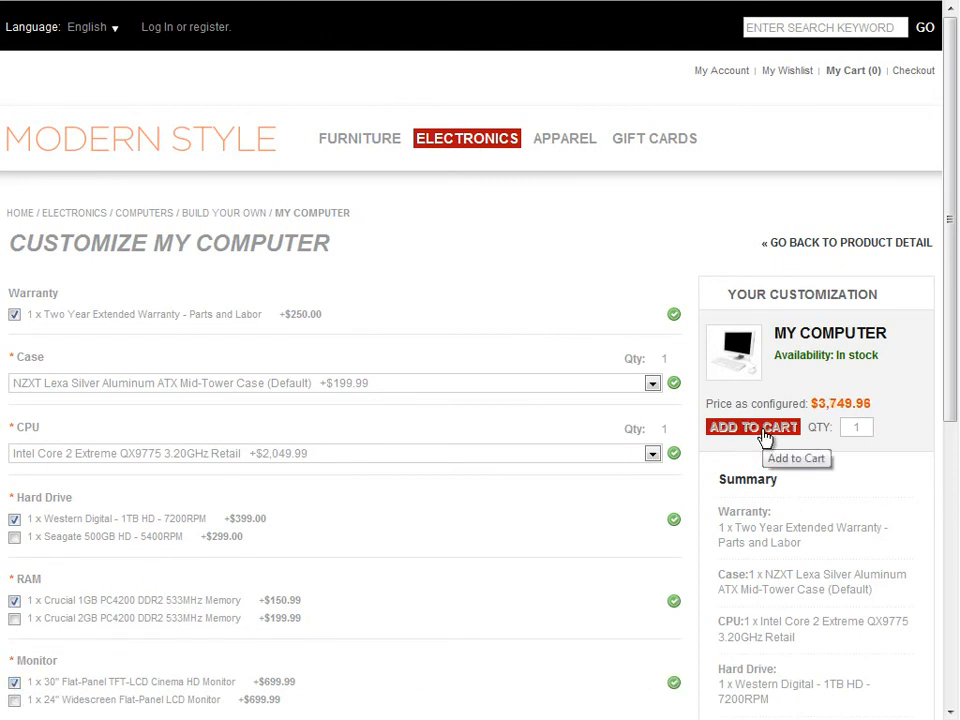